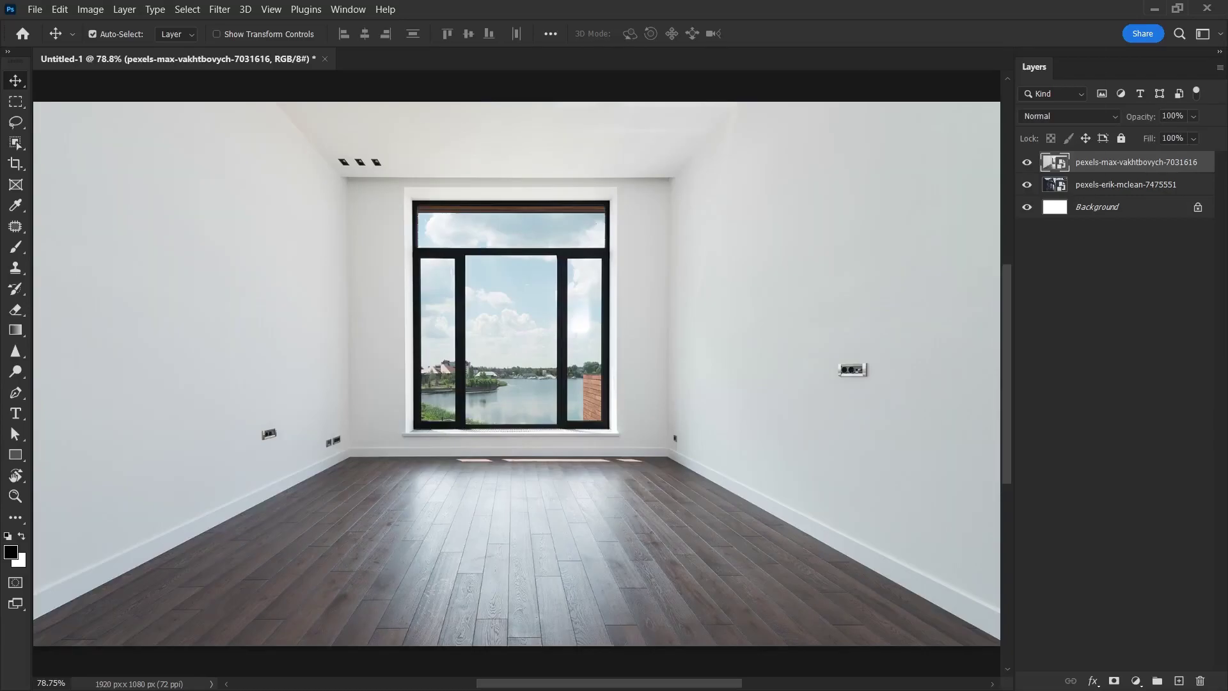
- Convert the room photo layer to a smart object and apply the Find Edges filter to it
{"action": "right_click", "coordinate": [1097, 162]}
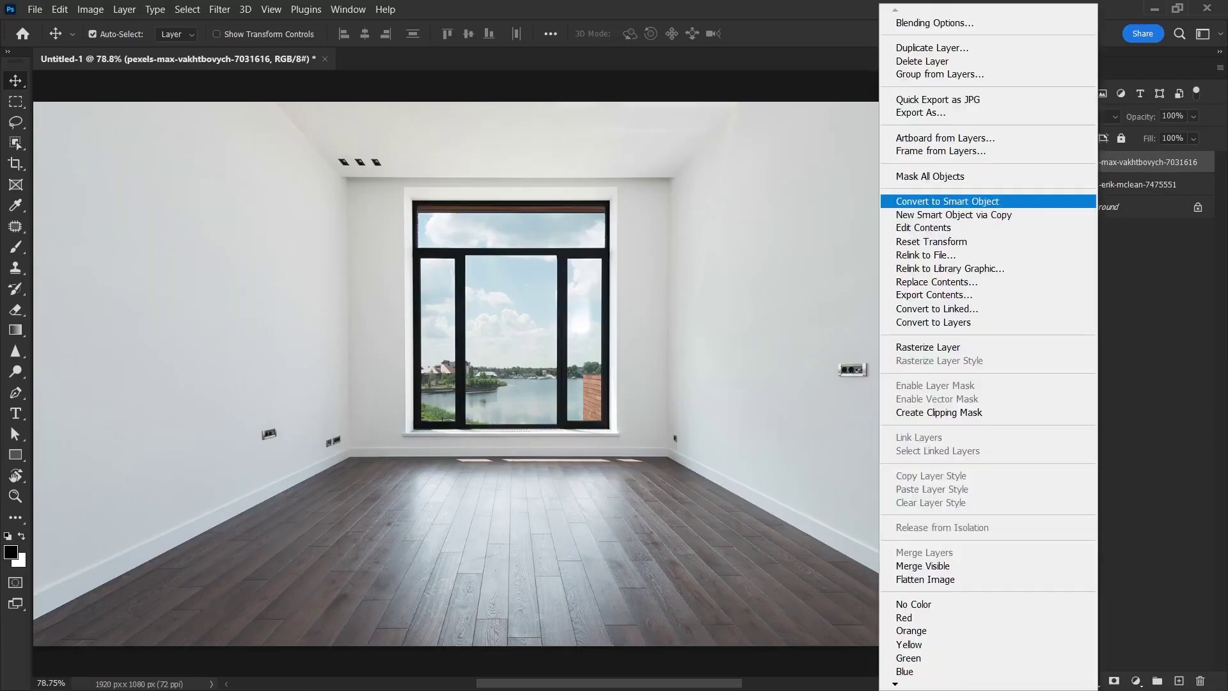
{"action": "left_click", "coordinate": [947, 200]}
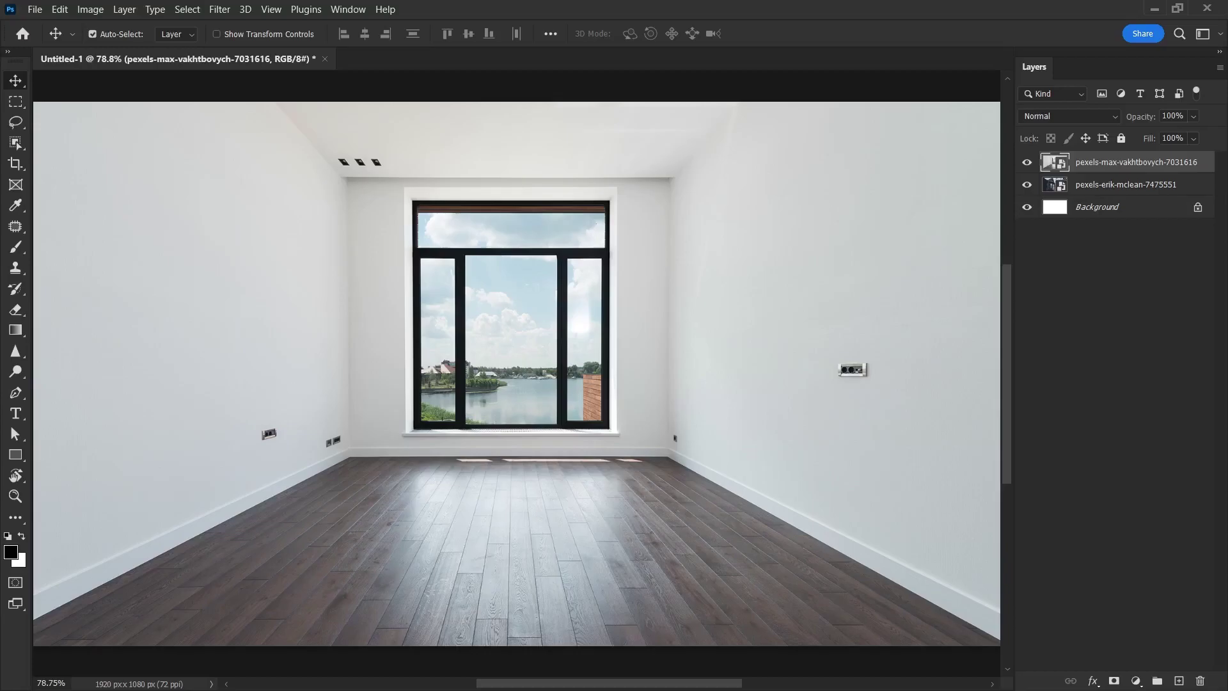
{"action": "left_click", "coordinate": [219, 9]}
{"action": "mouse_move", "coordinate": [306, 311]}
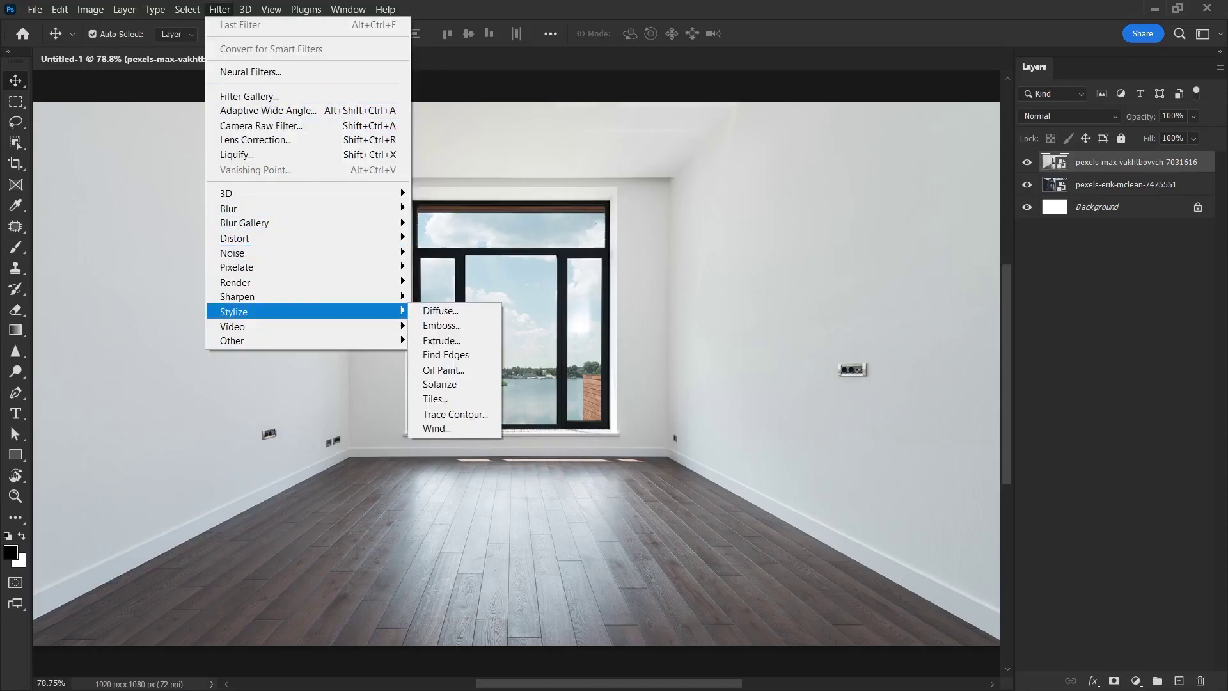
{"action": "key", "text": "Return"}
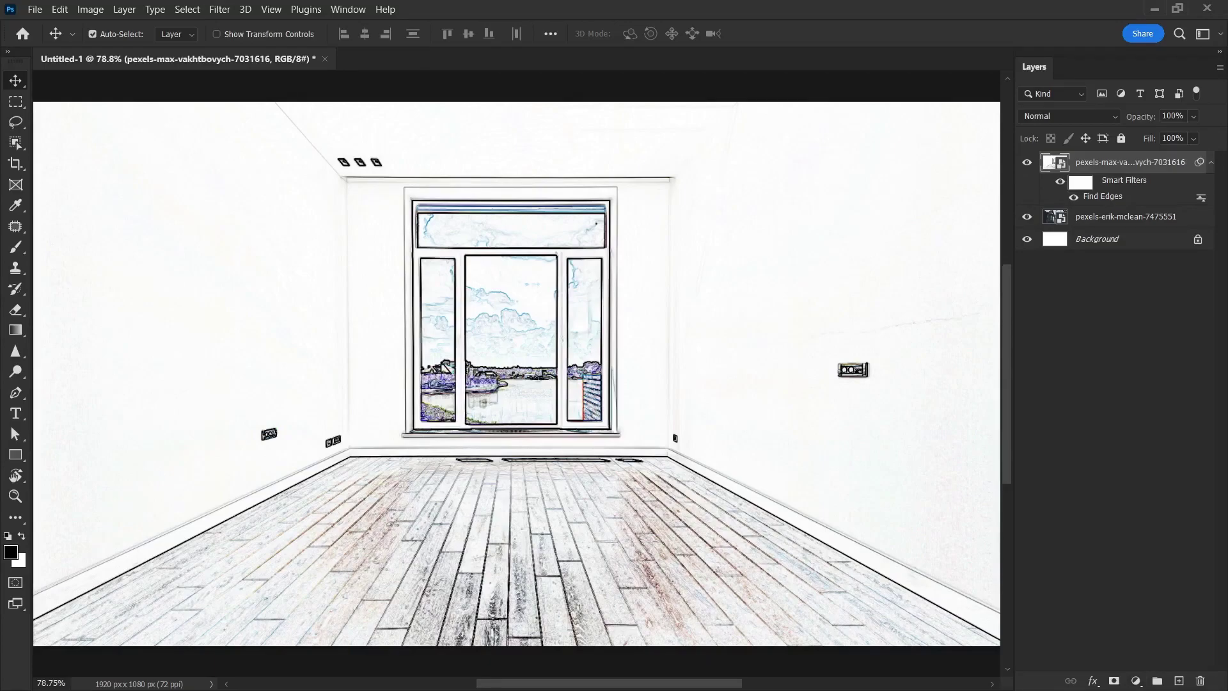
- Add a Black & White adjustment above the room photo and set the crumpled paper texture layer's blend mode to Multiply
{"action": "left_click", "coordinate": [1136, 681]}
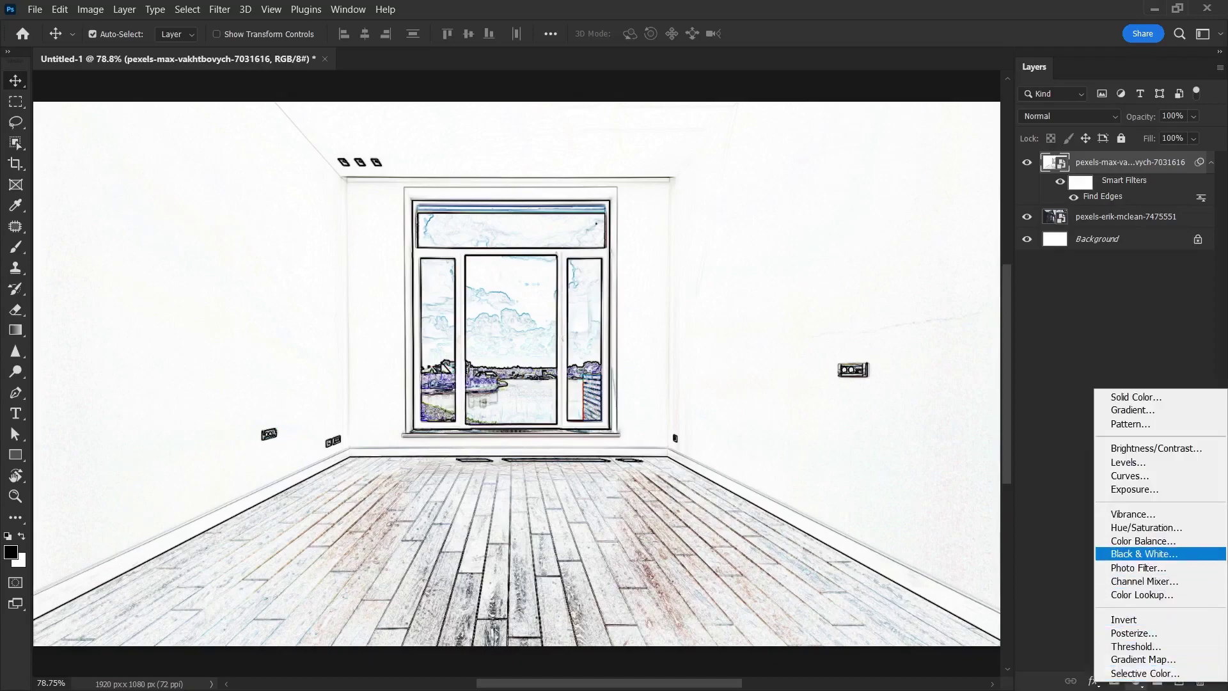
{"action": "left_click", "coordinate": [1144, 554]}
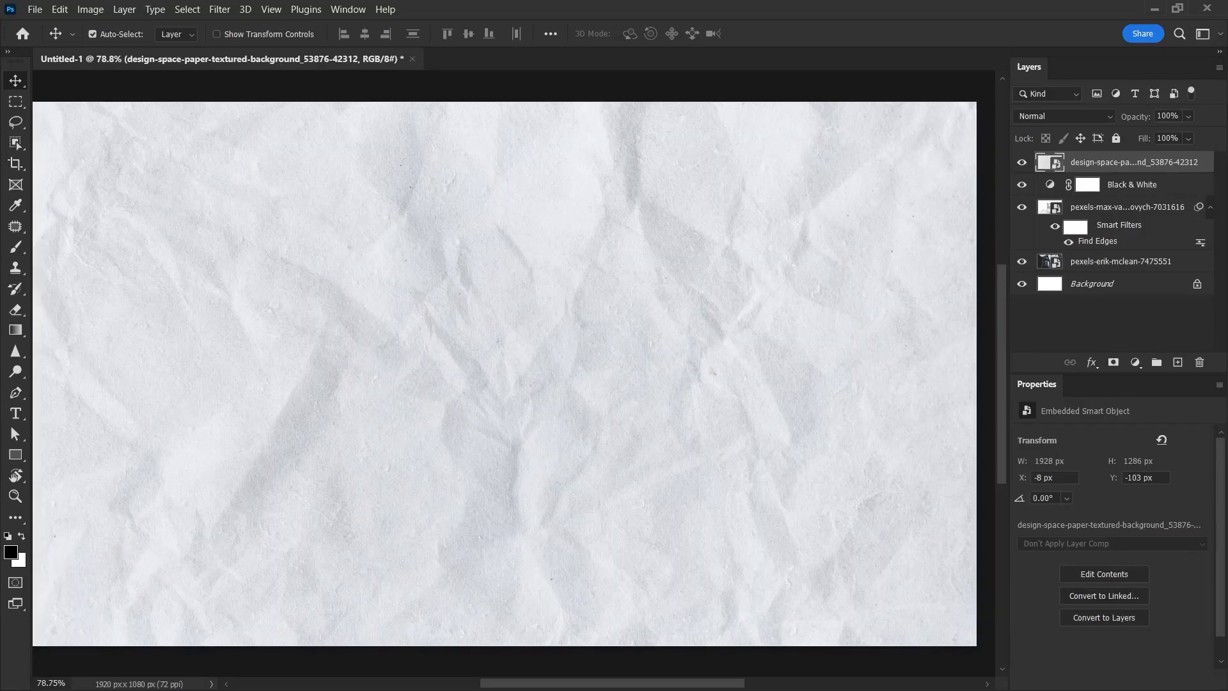
{"action": "left_click", "coordinate": [1064, 115]}
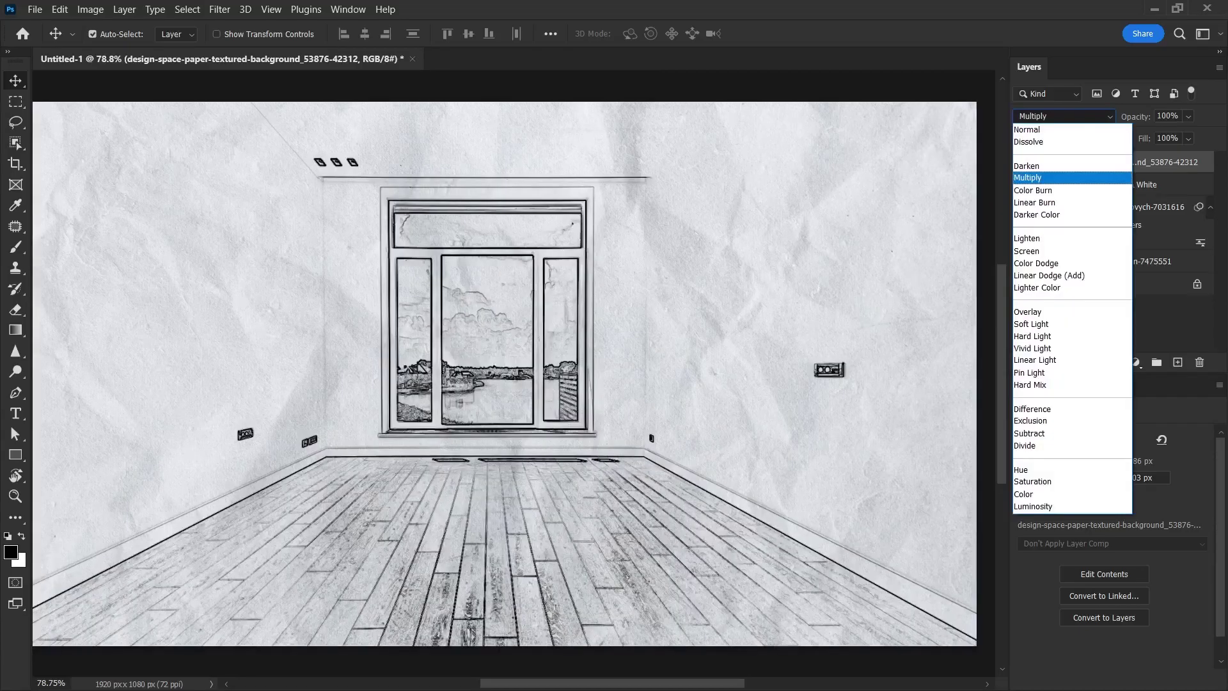
{"action": "key", "text": "Return"}
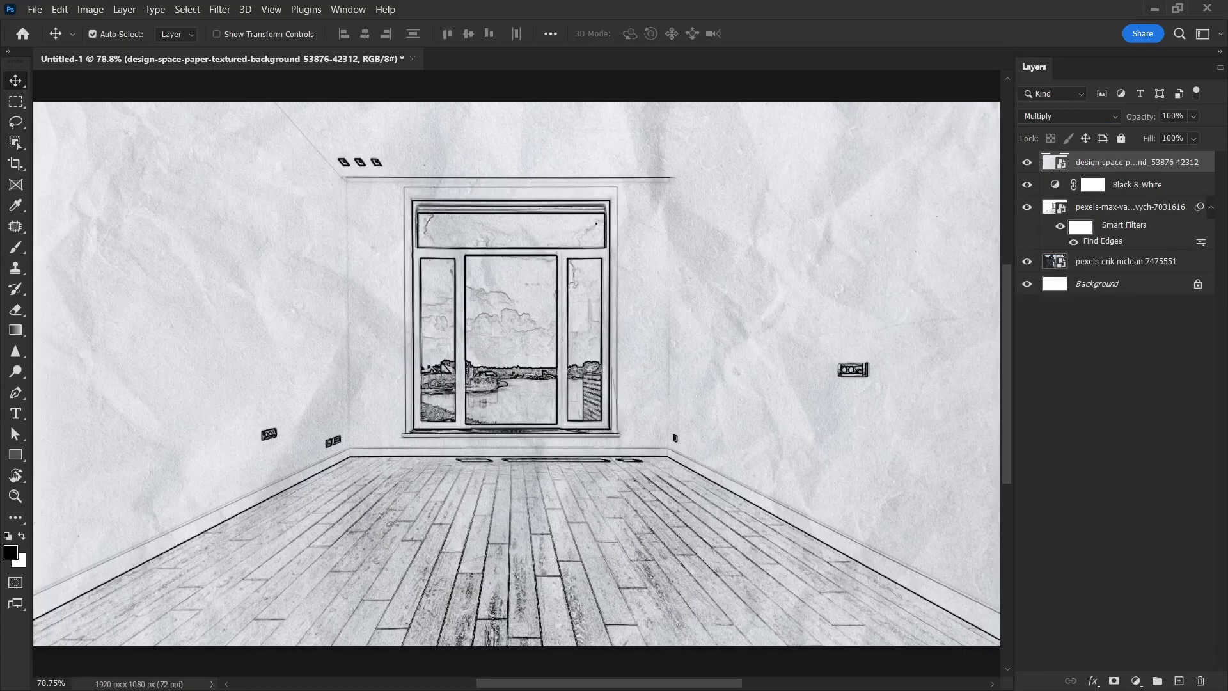
- Add a Levels adjustment layer above the paper texture with midtones at 1.15 and the white input level at 231
{"action": "left_click", "coordinate": [1136, 681]}
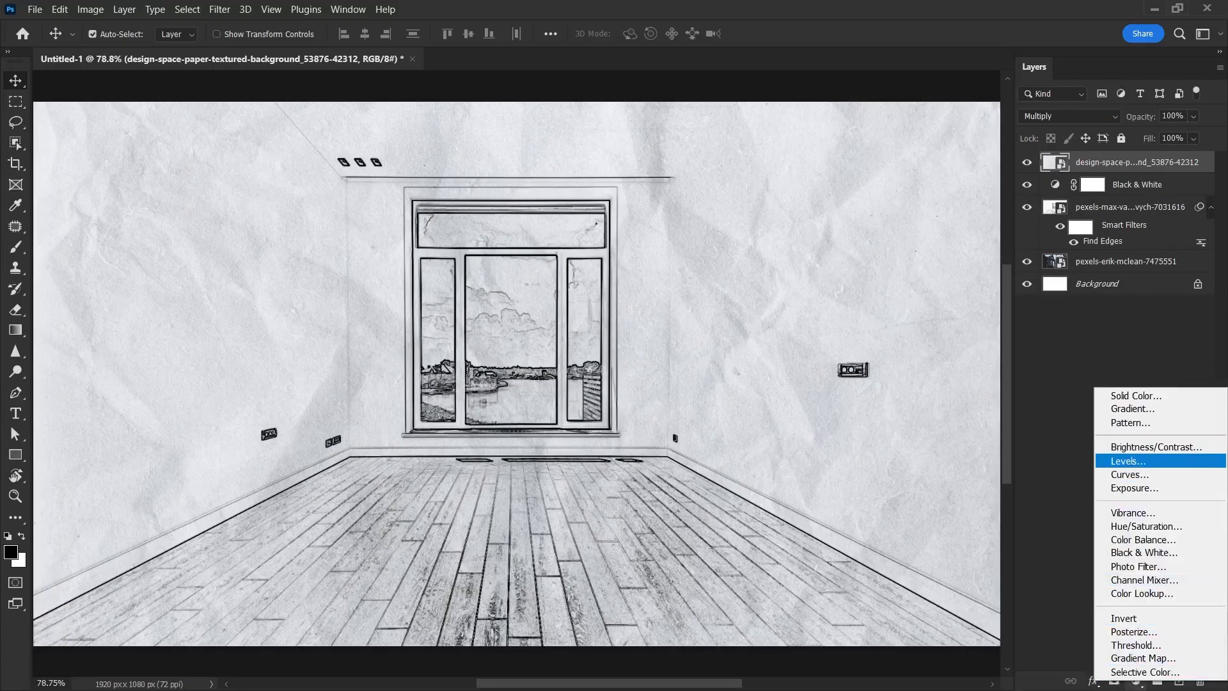
{"action": "left_click", "coordinate": [1128, 460]}
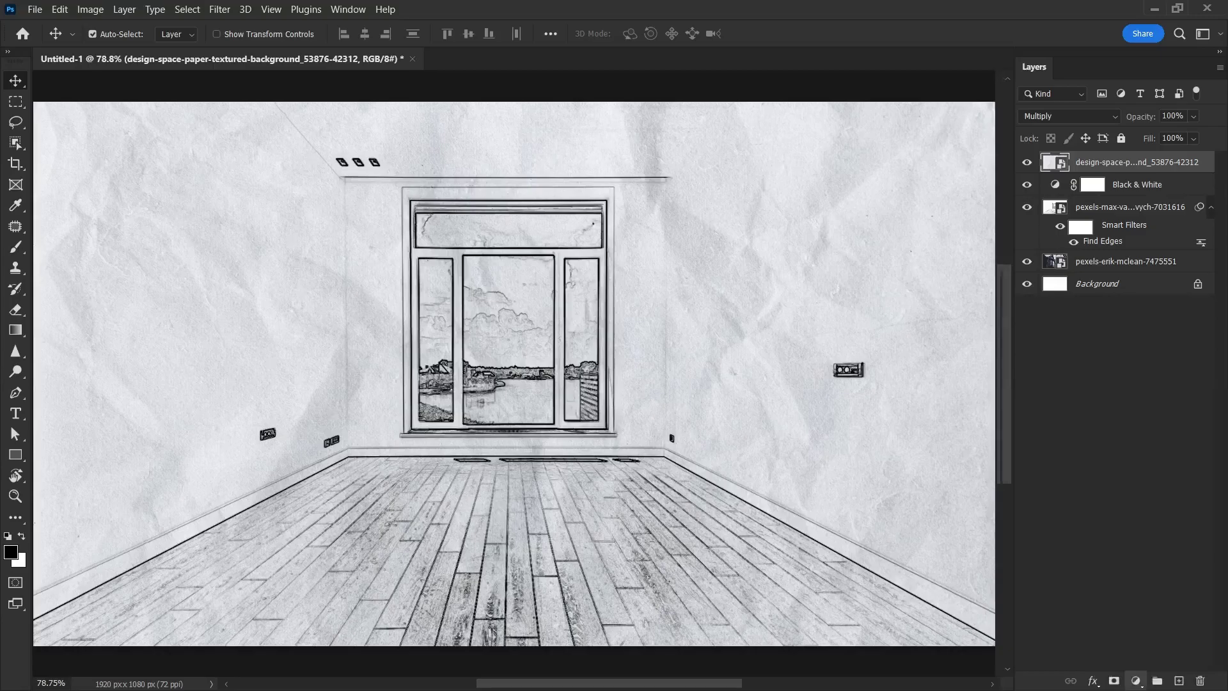
{"action": "left_click_drag", "start_coordinate": [1205, 553], "coordinate": [1109, 552]}
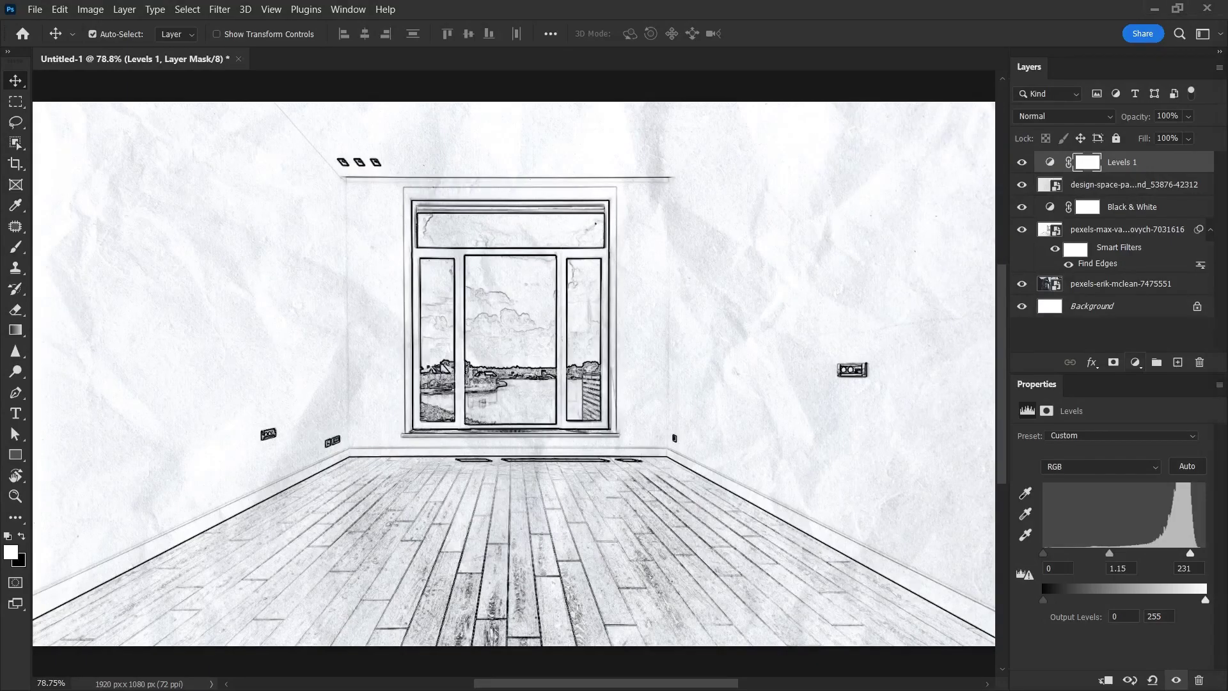
- Add a Solid Color fill layer in blue #1670d5 above the Levels layer and set its blend mode to Screen
{"action": "left_click", "coordinate": [1135, 362]}
{"action": "left_click", "coordinate": [1103, 382]}
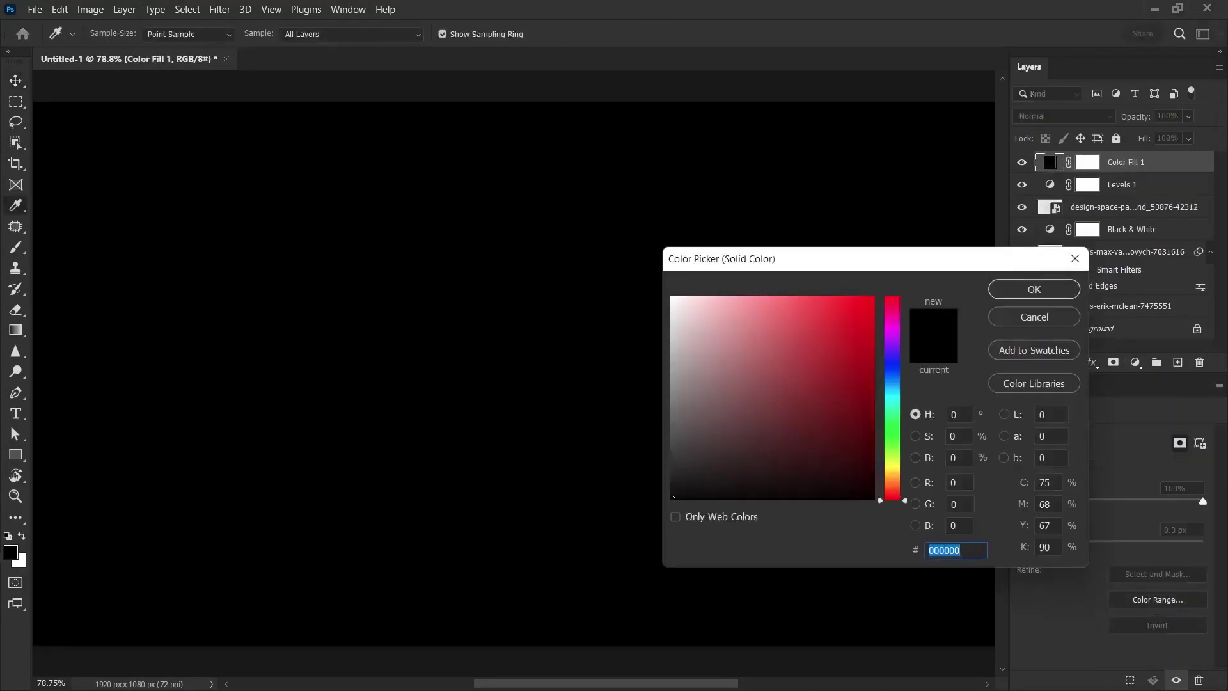
{"action": "key", "text": "ctrl+v"}
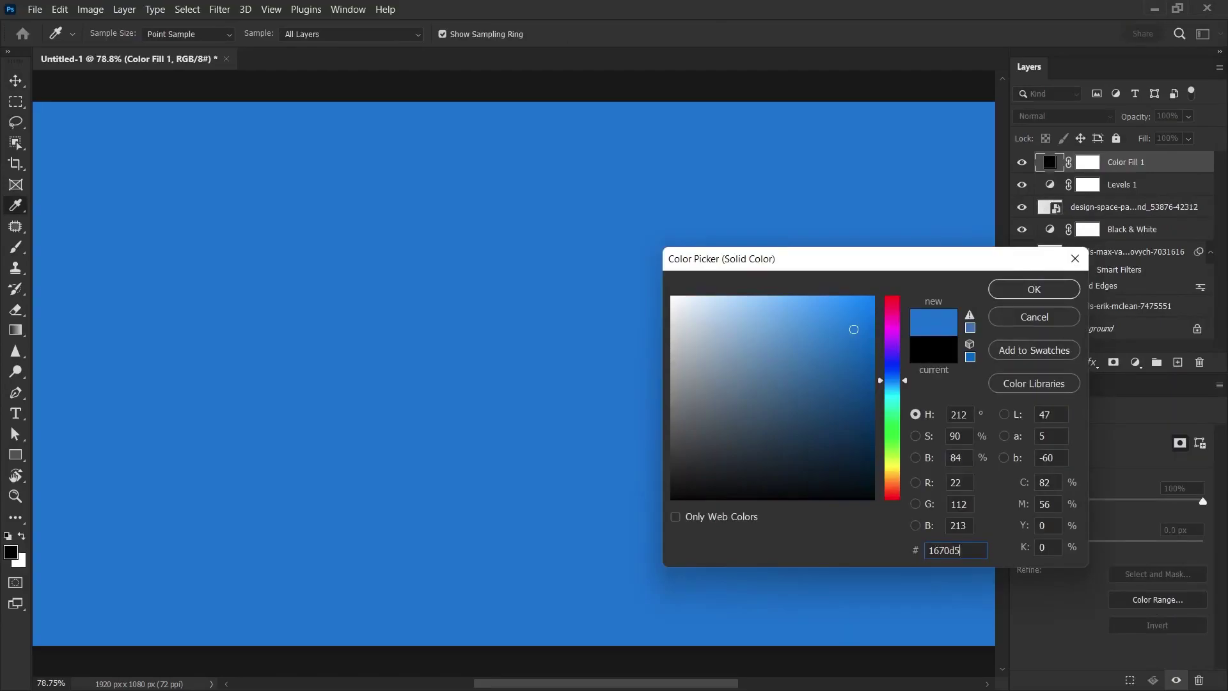
{"action": "key", "text": "Return"}
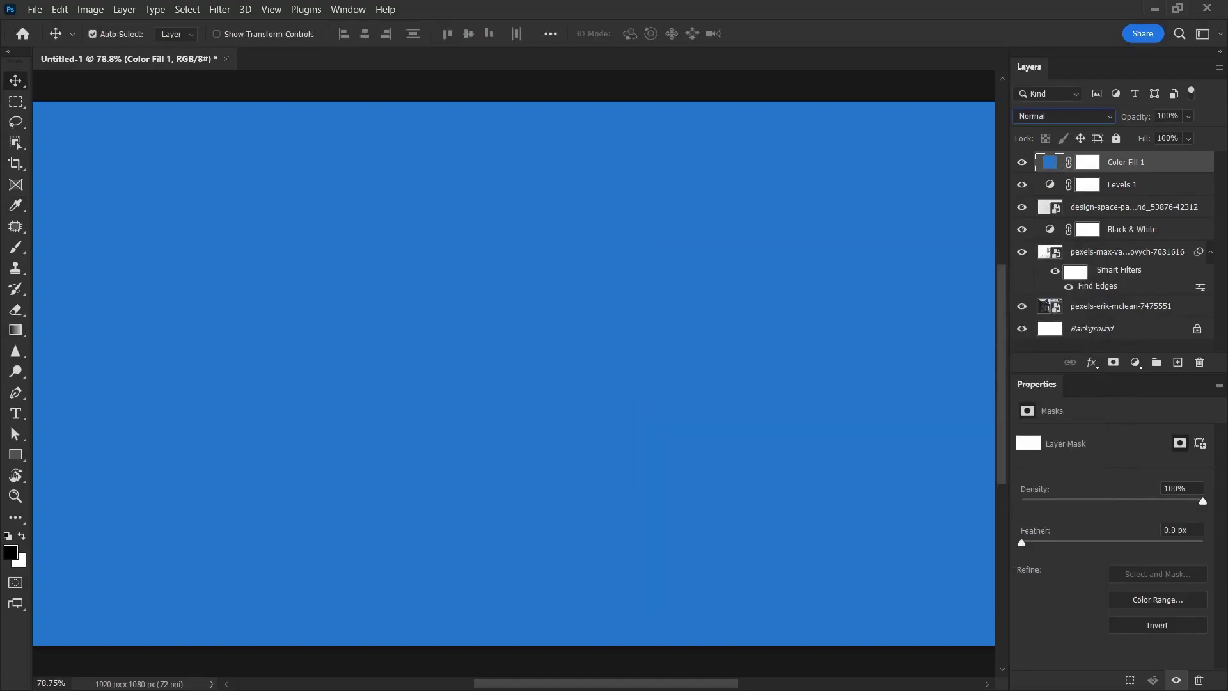
{"action": "left_click", "coordinate": [1063, 116]}
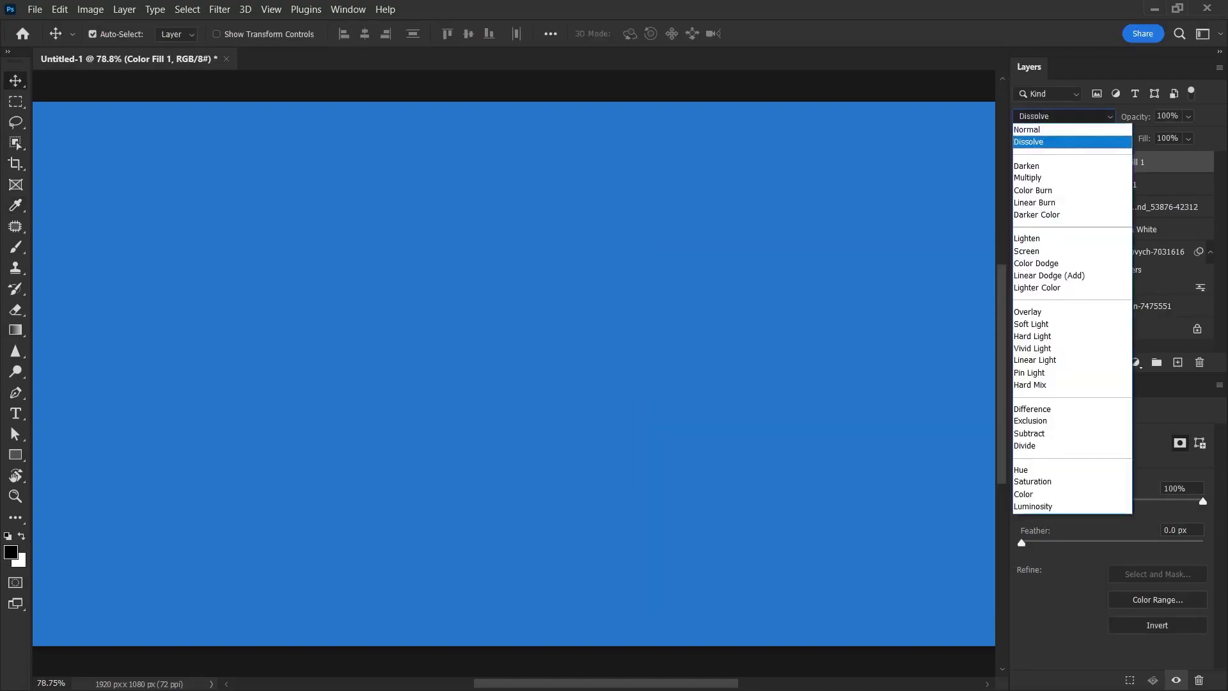
{"action": "key", "text": "Return"}
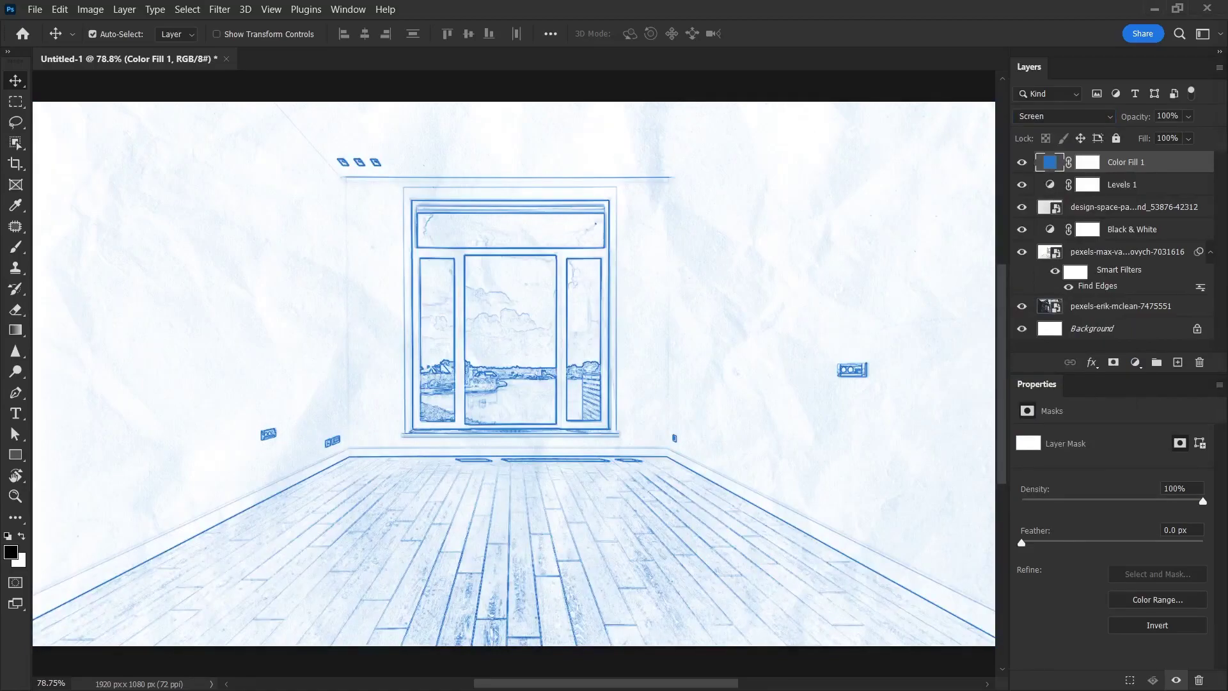
- Set the blue color fill layer's opacity to 50%
{"action": "left_click", "coordinate": [1188, 115]}
{"action": "mouse_move", "coordinate": [1203, 134]}
{"action": "left_mouse_down"}
{"action": "mouse_move", "coordinate": [1146, 134]}
{"action": "mouse_move", "coordinate": [1215, 134]}
{"action": "left_mouse_up"}
{"action": "key", "text": "Return"}
{"action": "left_click", "coordinate": [1188, 116]}
{"action": "key", "text": "Return"}
{"action": "type", "text": "50"}
{"action": "key", "text": "Return"}
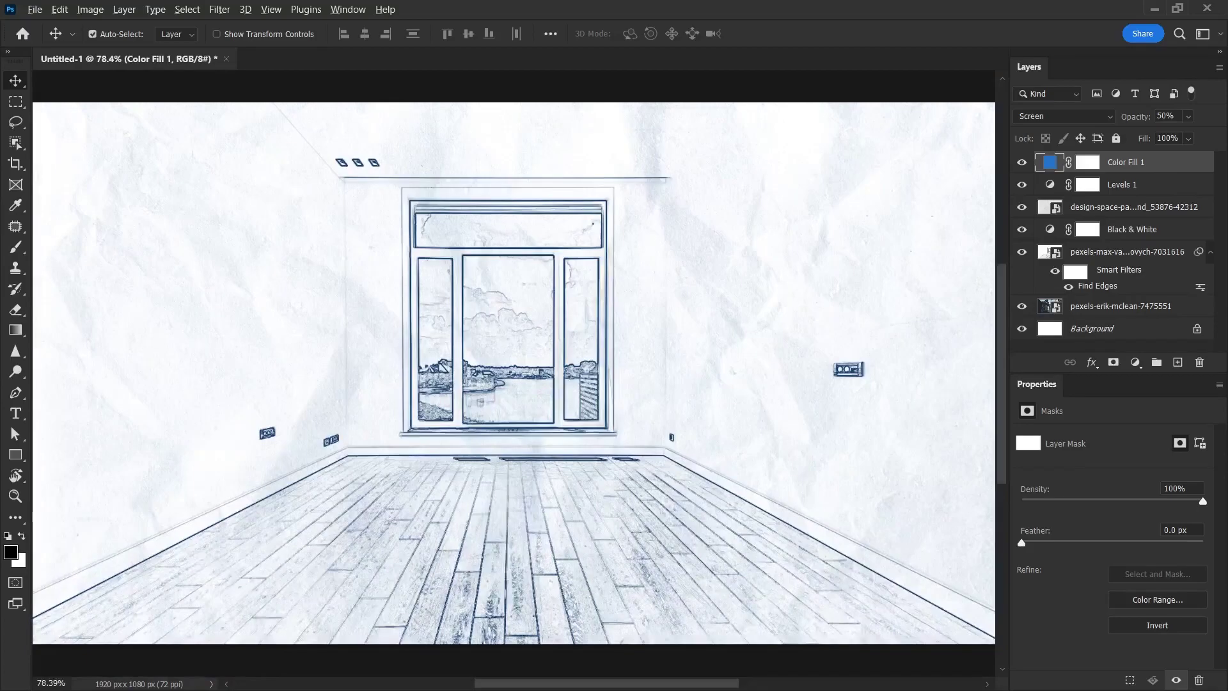
- Inspect the sketch lines on the floor and window up close and set the blue fill layer's opacity to 25%
{"action": "scroll", "coordinate": [655, 521], "scroll_direction": "up", "scroll_amount": 8}
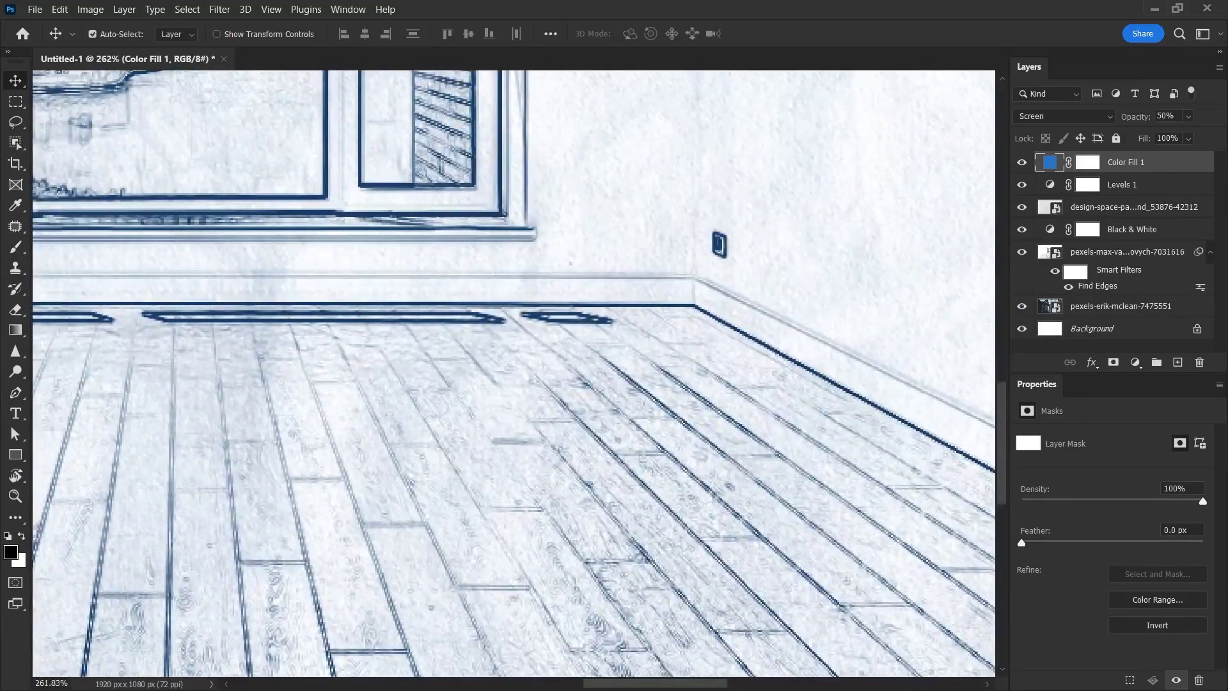
{"action": "left_click_drag", "start_coordinate": [77, 262], "coordinate": [769, 607]}
{"action": "left_click_drag", "start_coordinate": [703, 192], "coordinate": [427, 579]}
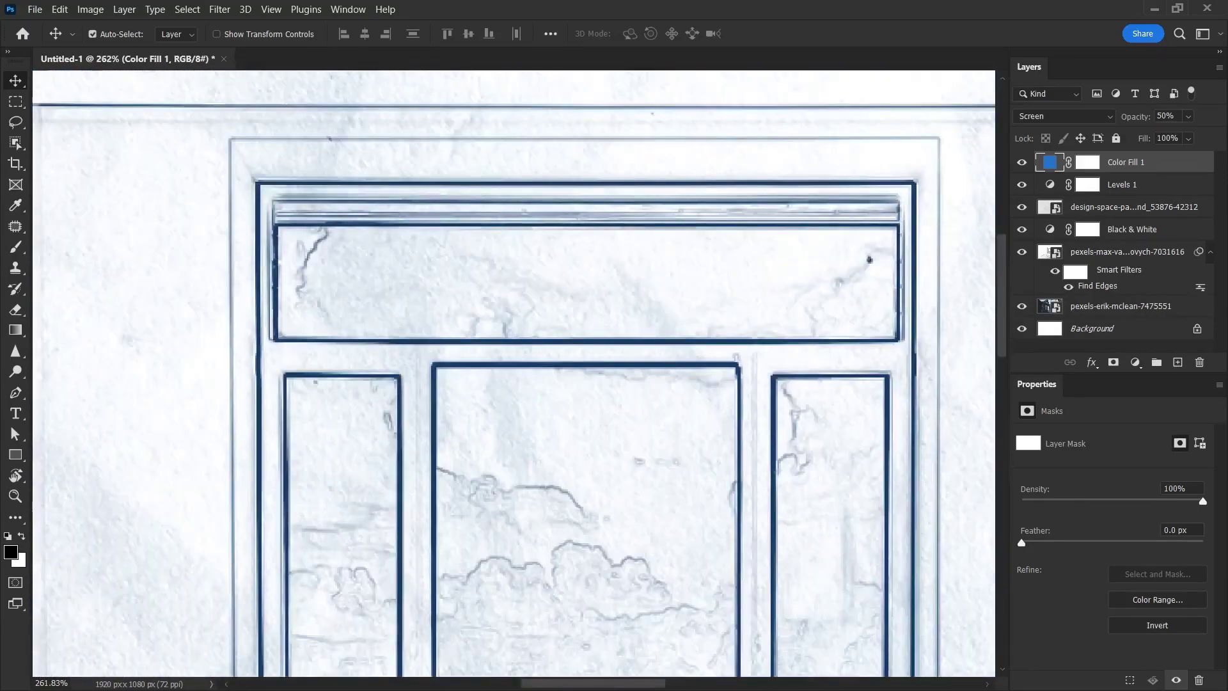
{"action": "scroll", "coordinate": [294, 121], "scroll_direction": "down", "scroll_amount": 3}
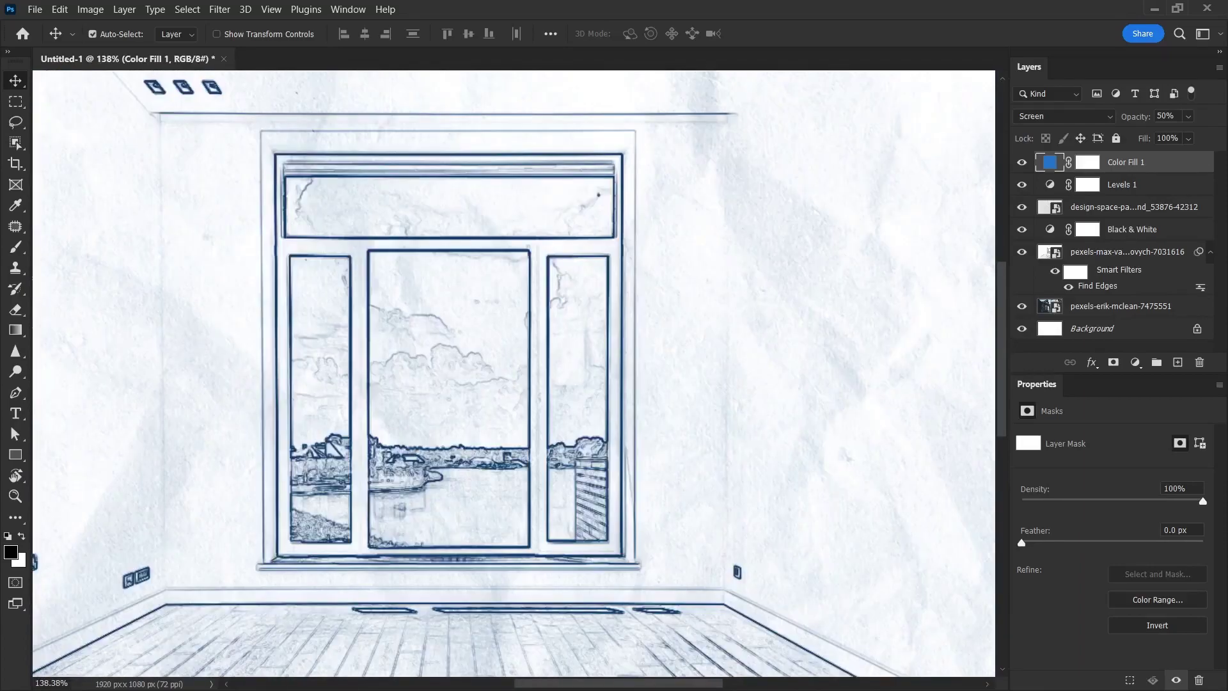
{"action": "key", "text": "2"}
{"action": "key", "text": "5"}
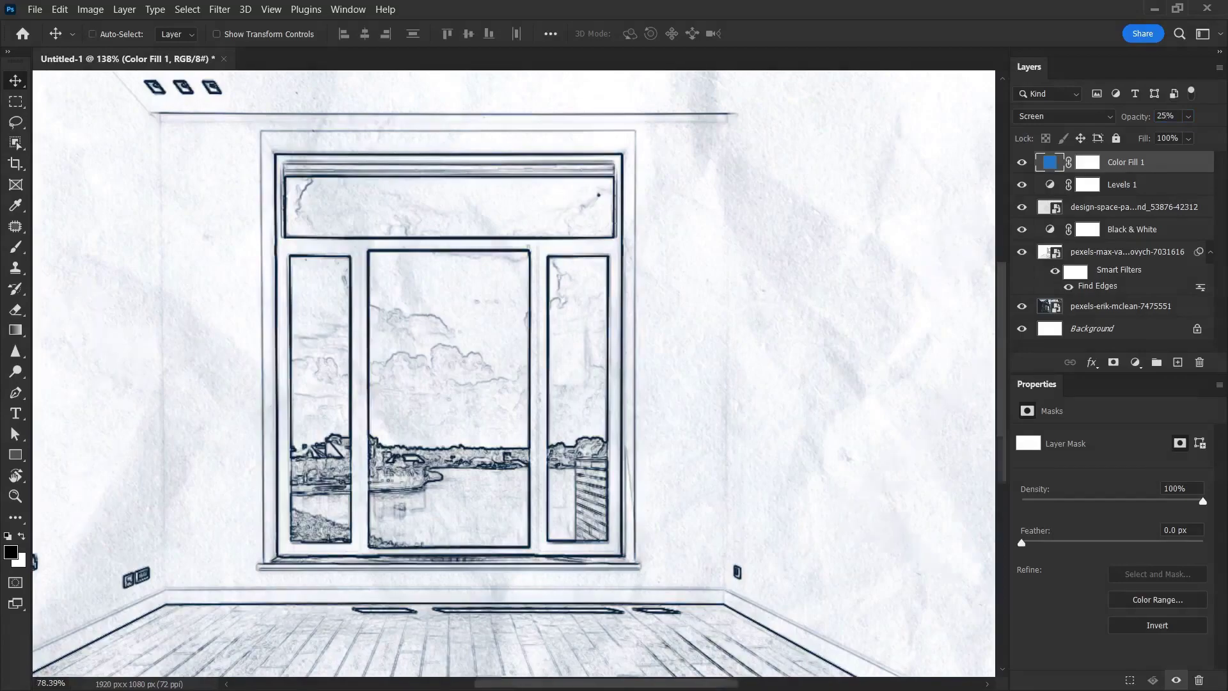
{"action": "key", "text": "ctrl+0"}
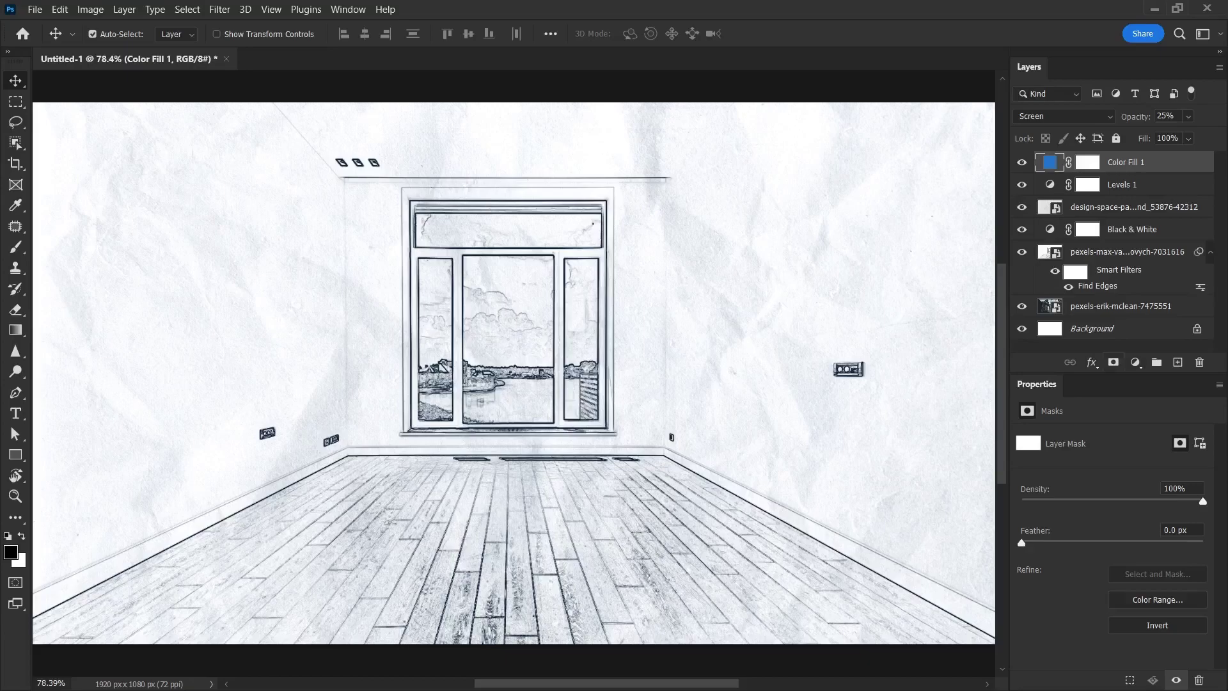
- Add a Brightness/Contrast adjustment layer above the blue fill, try a contrast of 60 and reduce it to a milder level
{"action": "left_click", "coordinate": [1135, 362]}
{"action": "left_click", "coordinate": [1156, 431]}
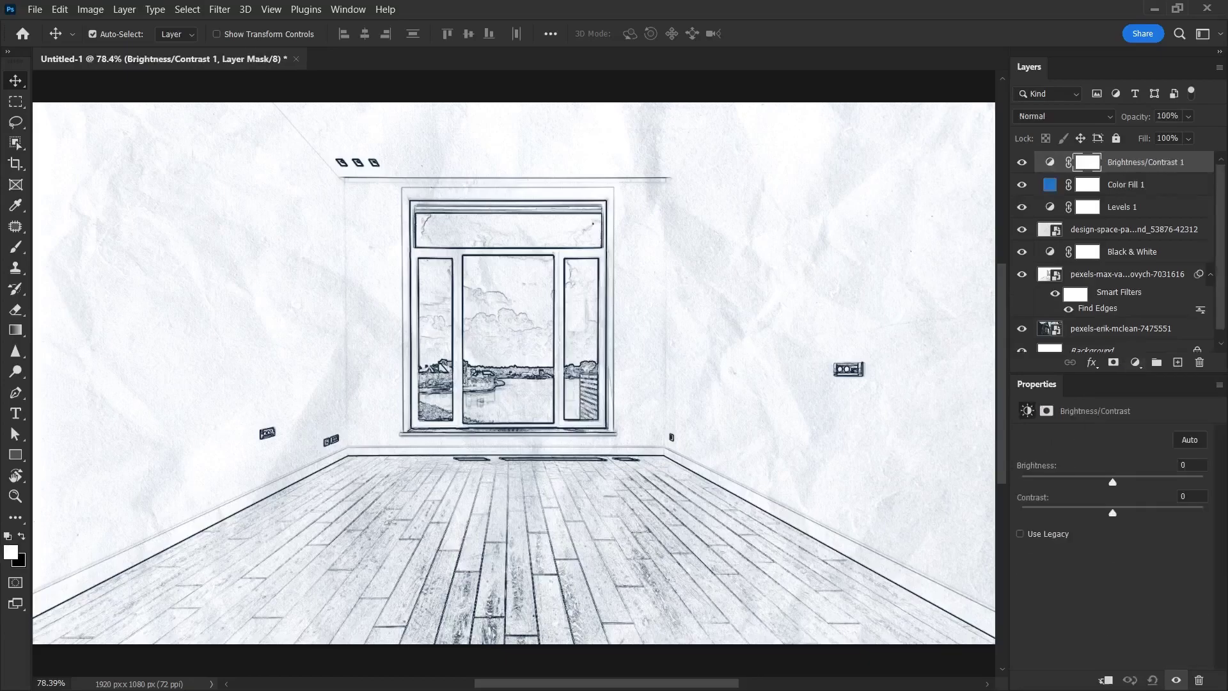
{"action": "left_click_drag", "start_coordinate": [1113, 512], "coordinate": [1167, 512]}
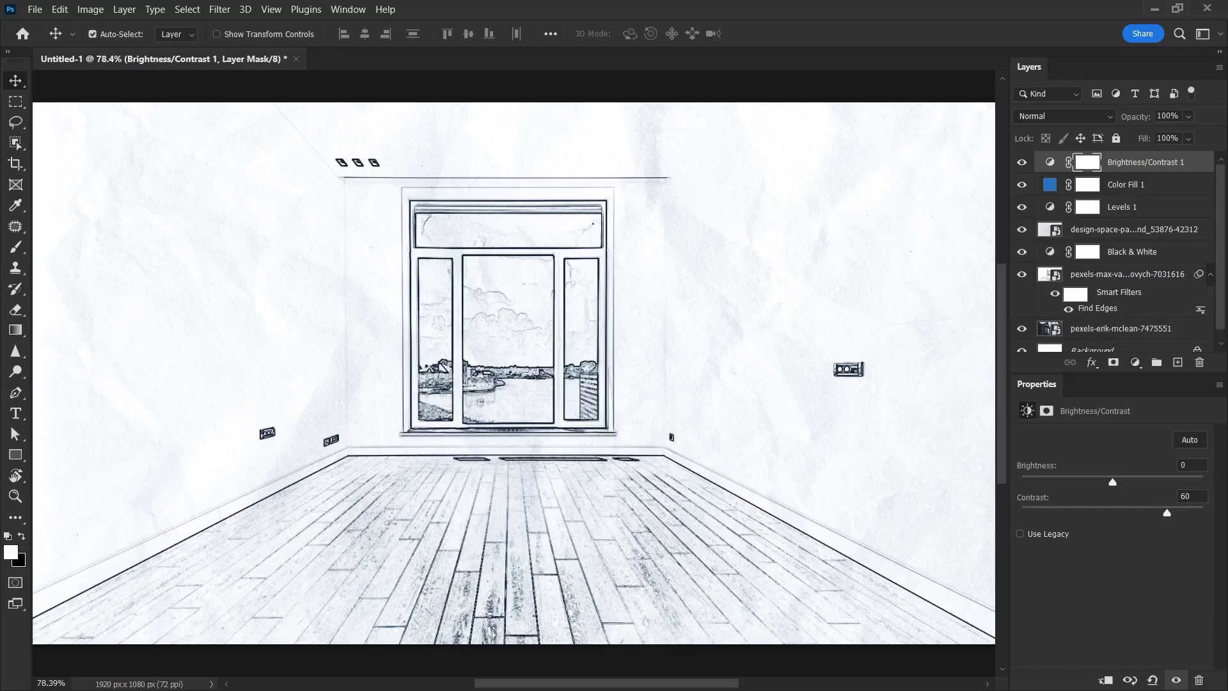
{"action": "left_click_drag", "start_coordinate": [1167, 512], "coordinate": [1108, 512]}
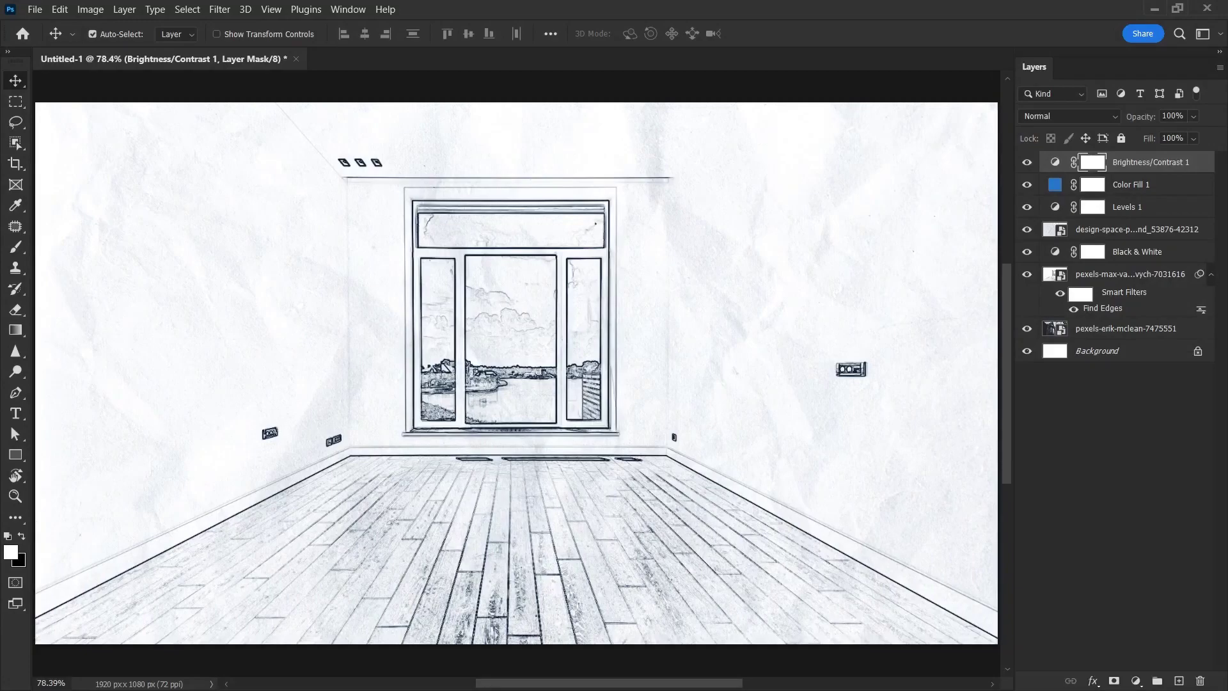
- Hide the room photo layer and apply the Find Edges filter to the house photo layer below it
{"action": "left_click", "coordinate": [1126, 328]}
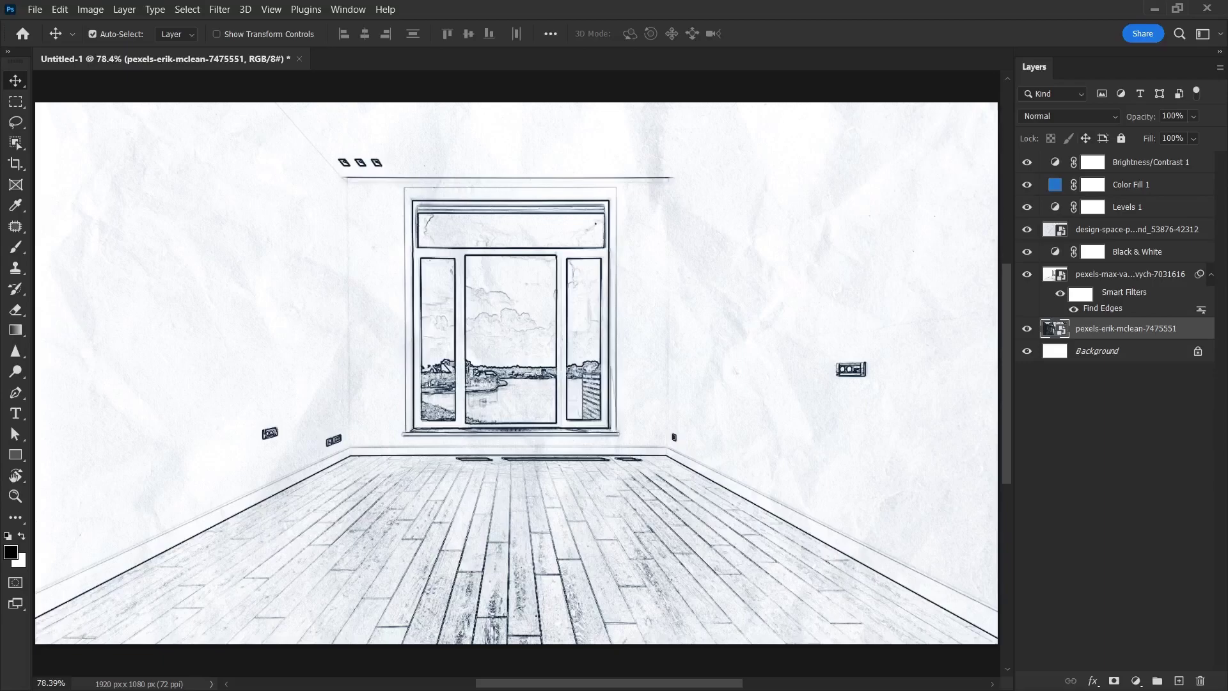
{"action": "left_click", "coordinate": [1026, 274]}
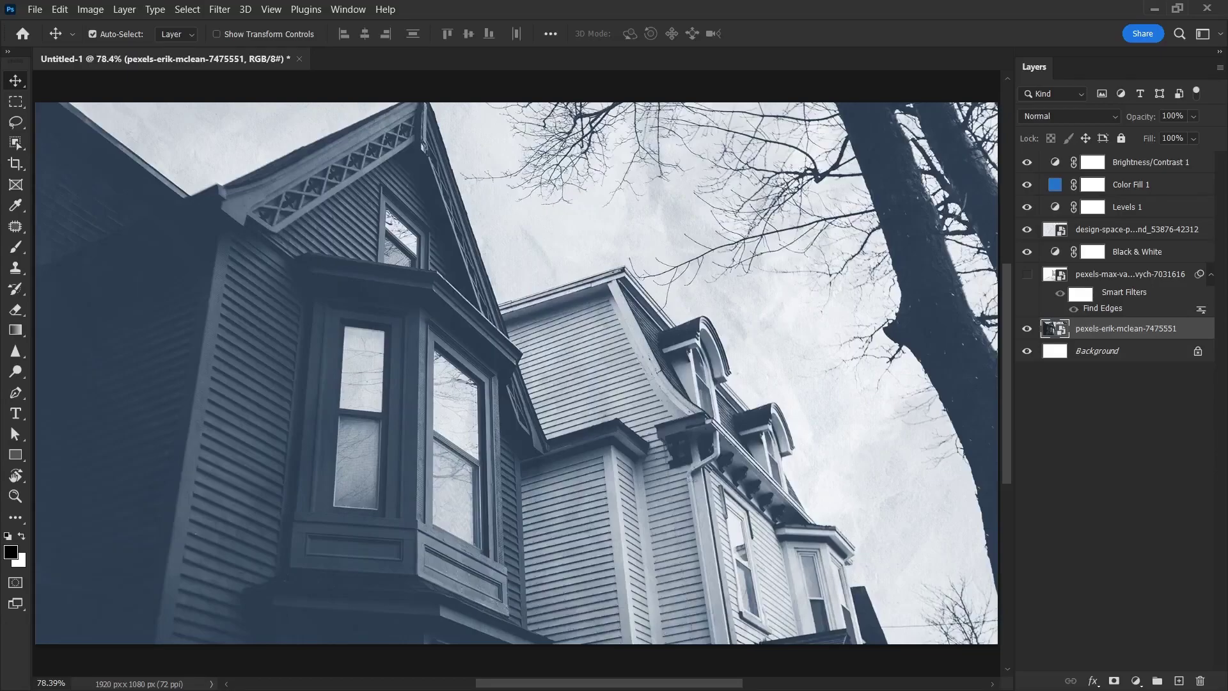
{"action": "left_click", "coordinate": [219, 9]}
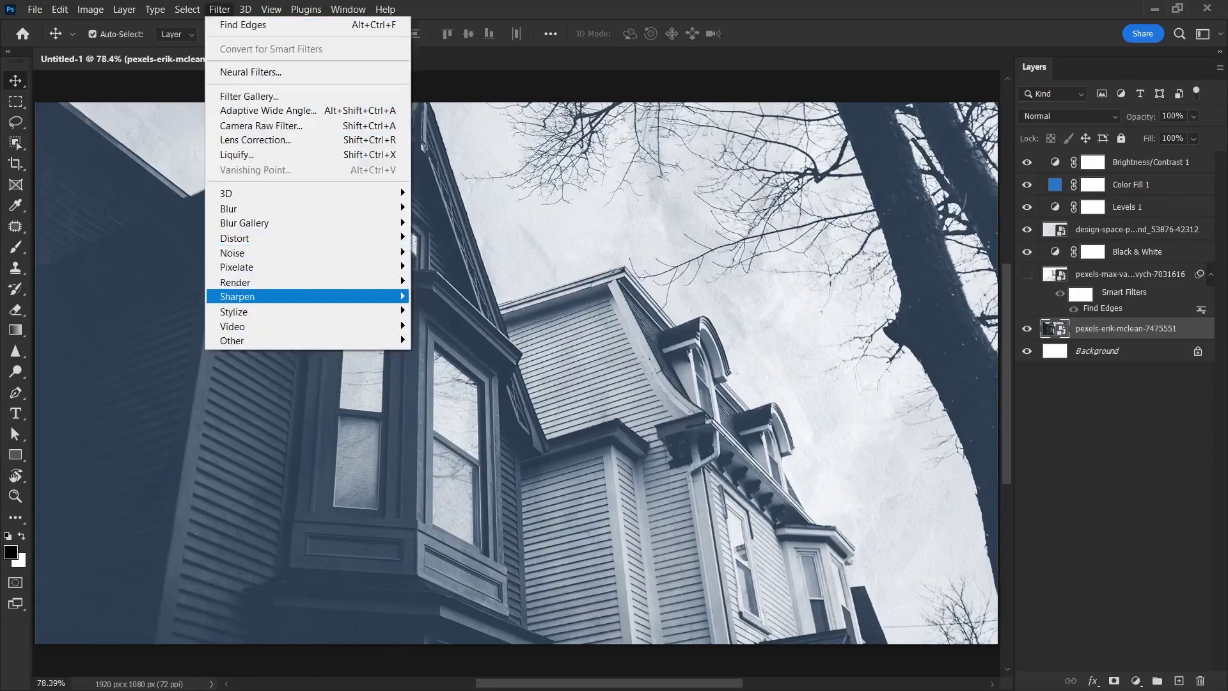
{"action": "mouse_move", "coordinate": [233, 311]}
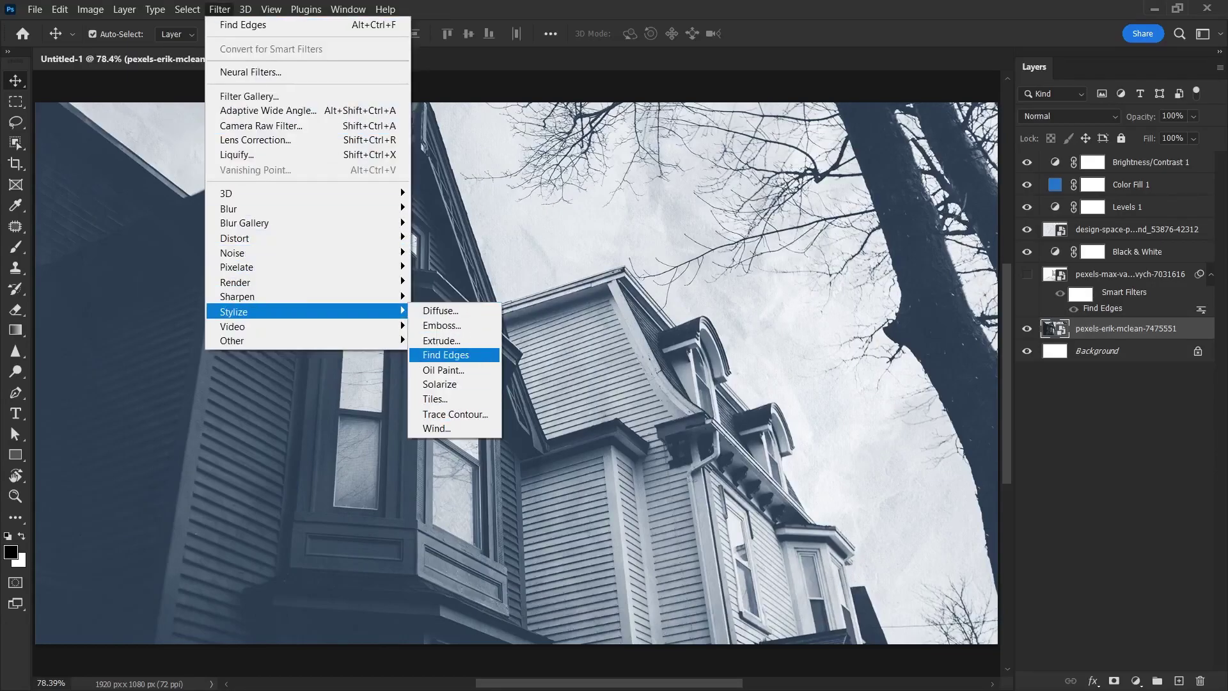
{"action": "left_click", "coordinate": [446, 355]}
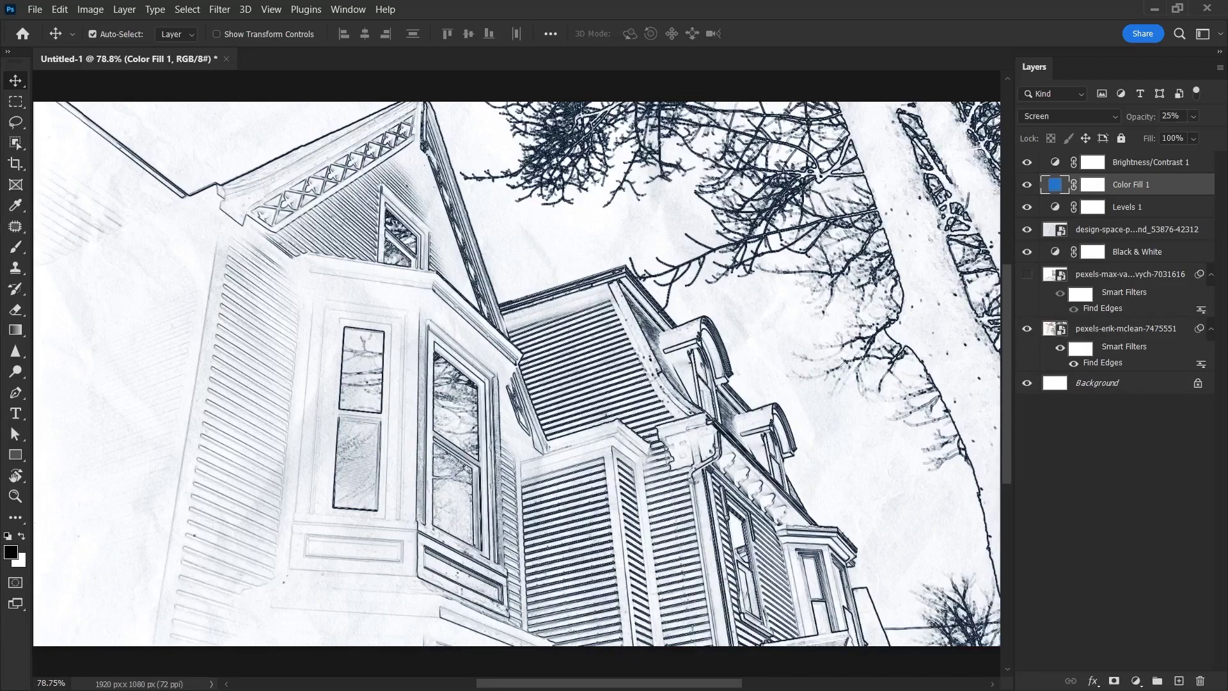
- Preview the house drawing with the paper texture layer hidden, restore that layer, and hide the Levels adjustment layer for comparison
{"action": "left_click", "coordinate": [1136, 229]}
{"action": "left_click", "coordinate": [1026, 229]}
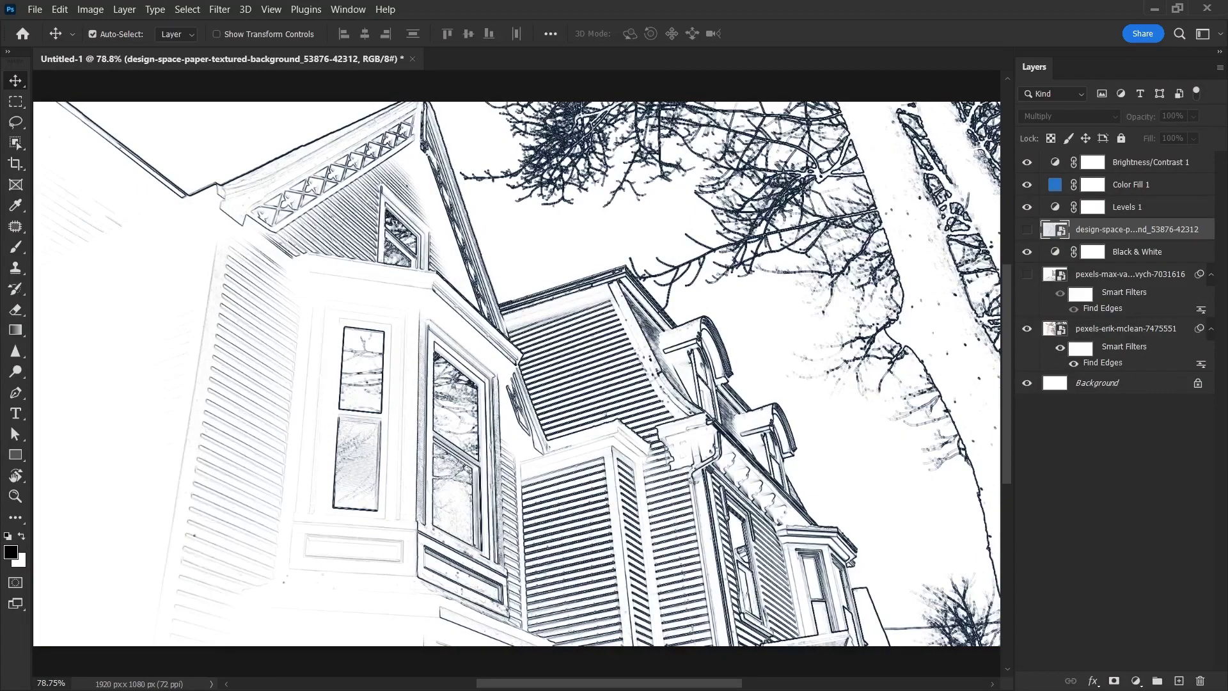
{"action": "key", "text": "ctrl+z"}
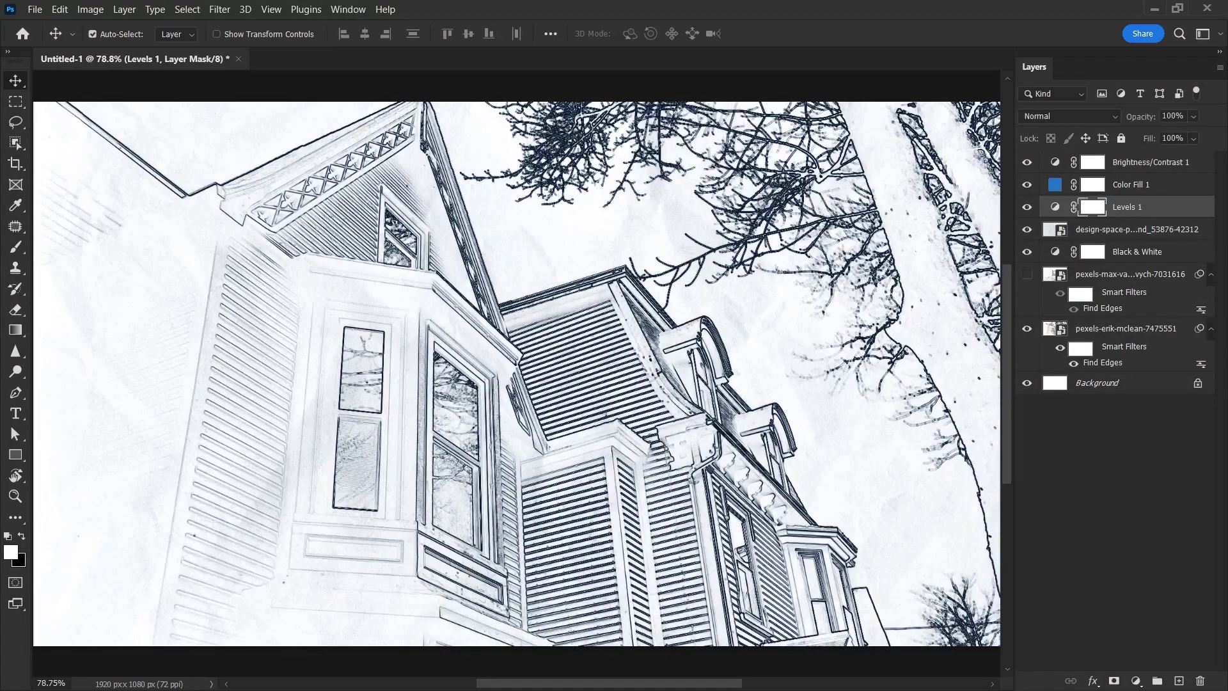
{"action": "left_click", "coordinate": [1027, 206]}
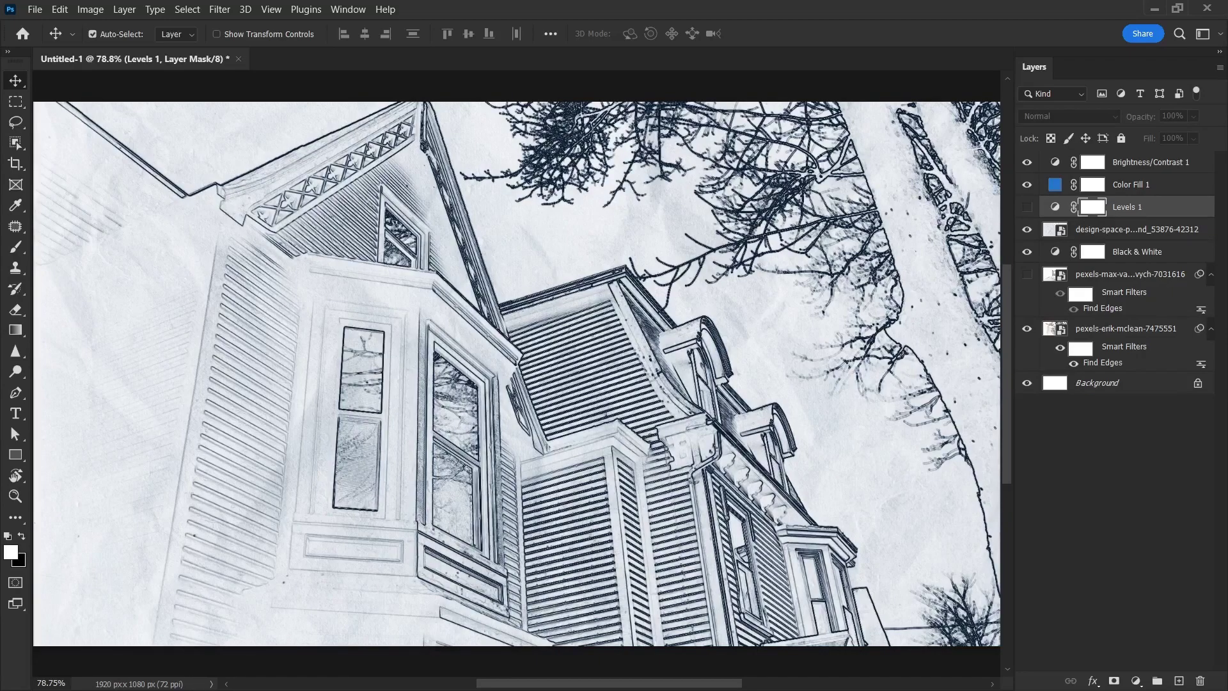